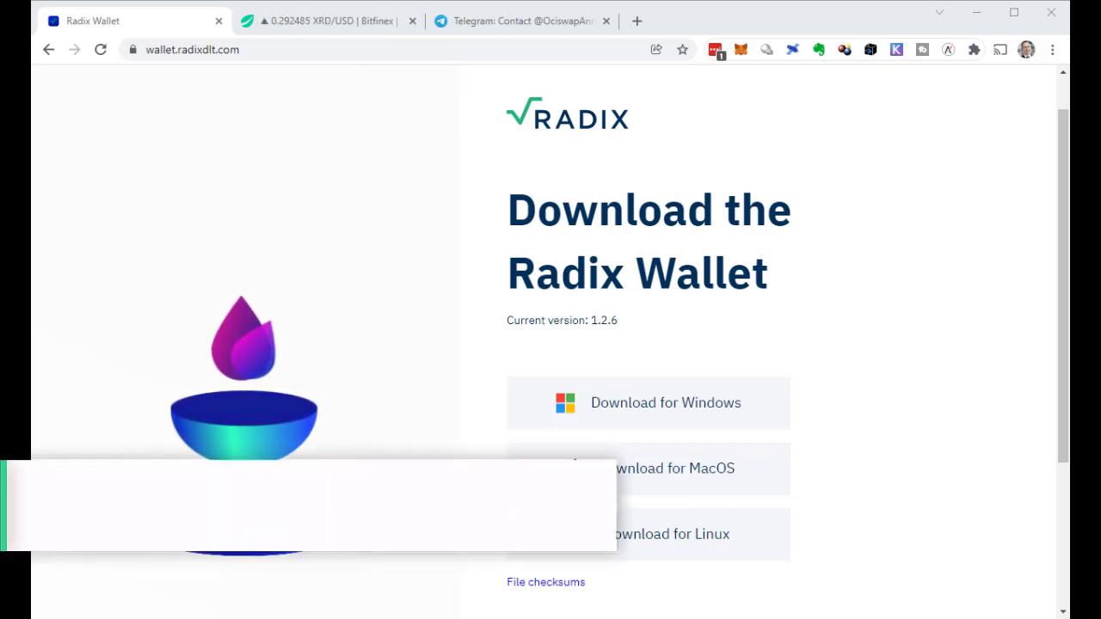
# Step: Switch to the Bitfinex XRD/USD exchange page to review the pending 7143.190704 XRD order
pyautogui.click(356, 22)
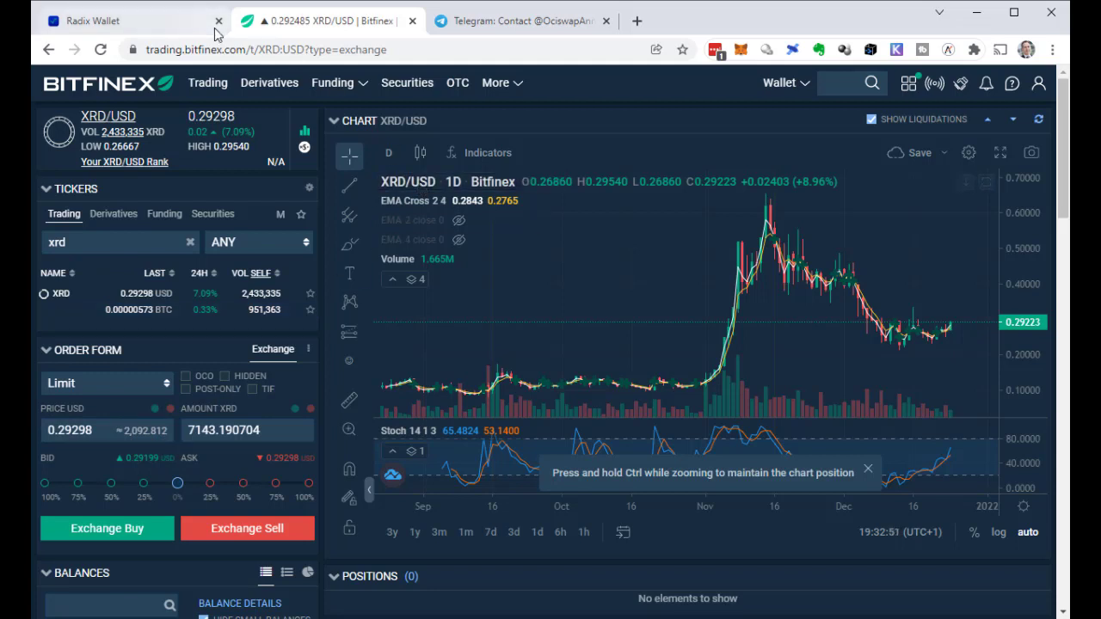
# Step: Go back to the Radix Wallet site and download the Windows installer Radix-Wallet-Setup-1.2.6.exe
pyautogui.click(169, 24)
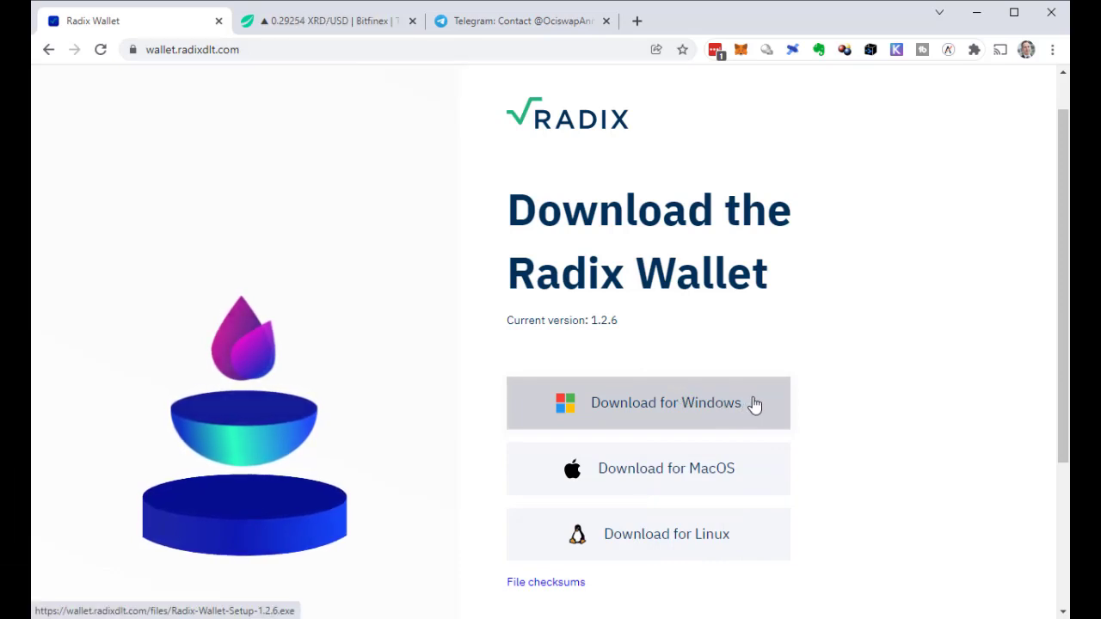
pyautogui.click(756, 404)
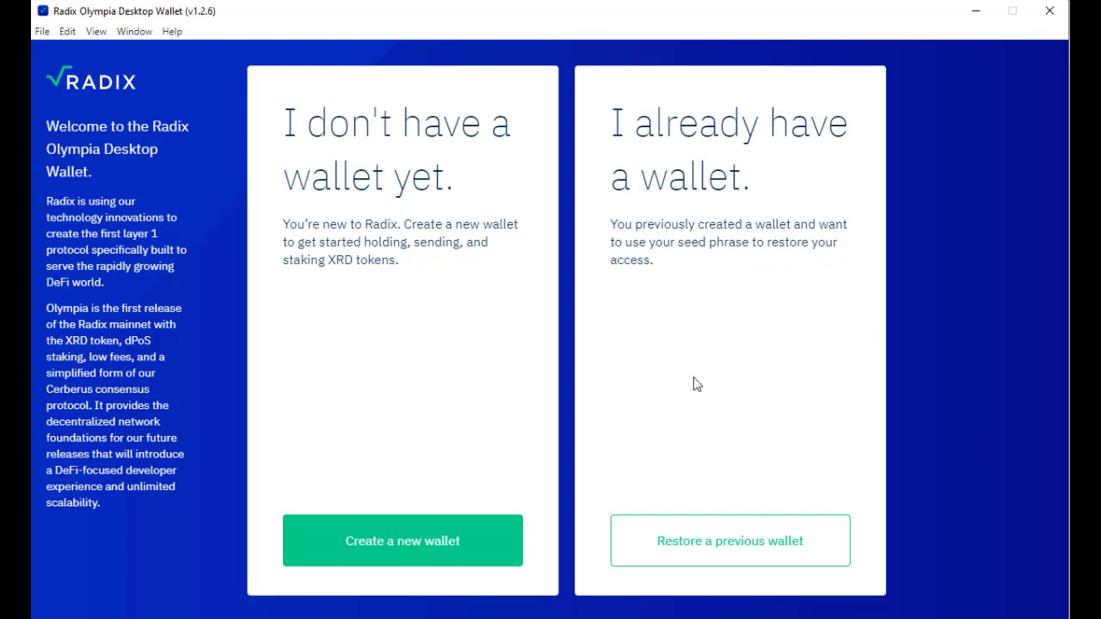
pyautogui.click(800, 553)
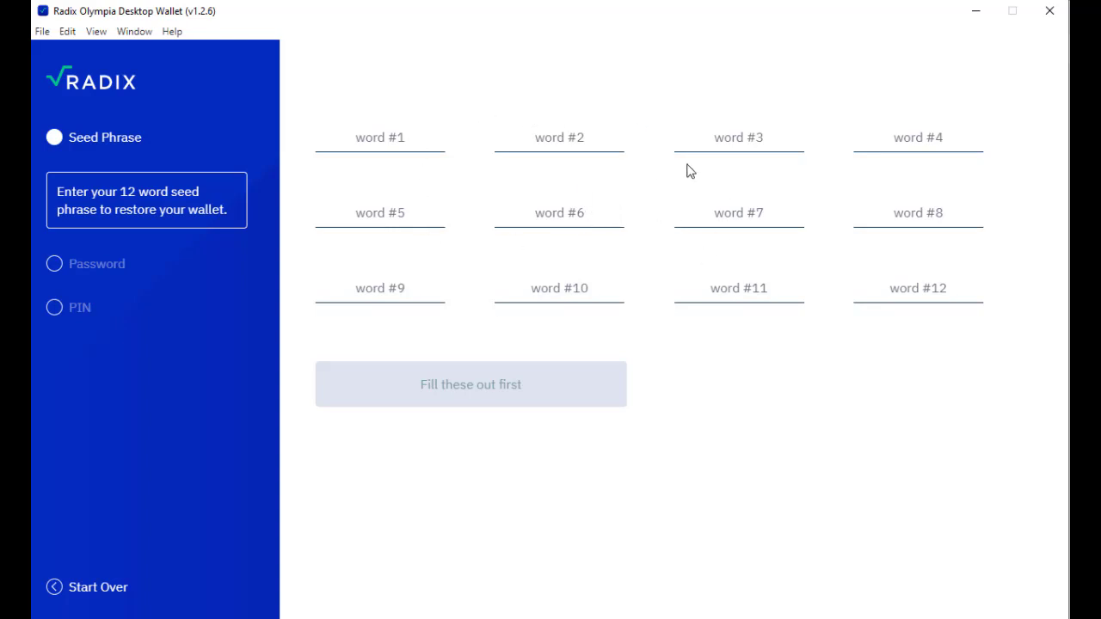
pyautogui.click(50, 589)
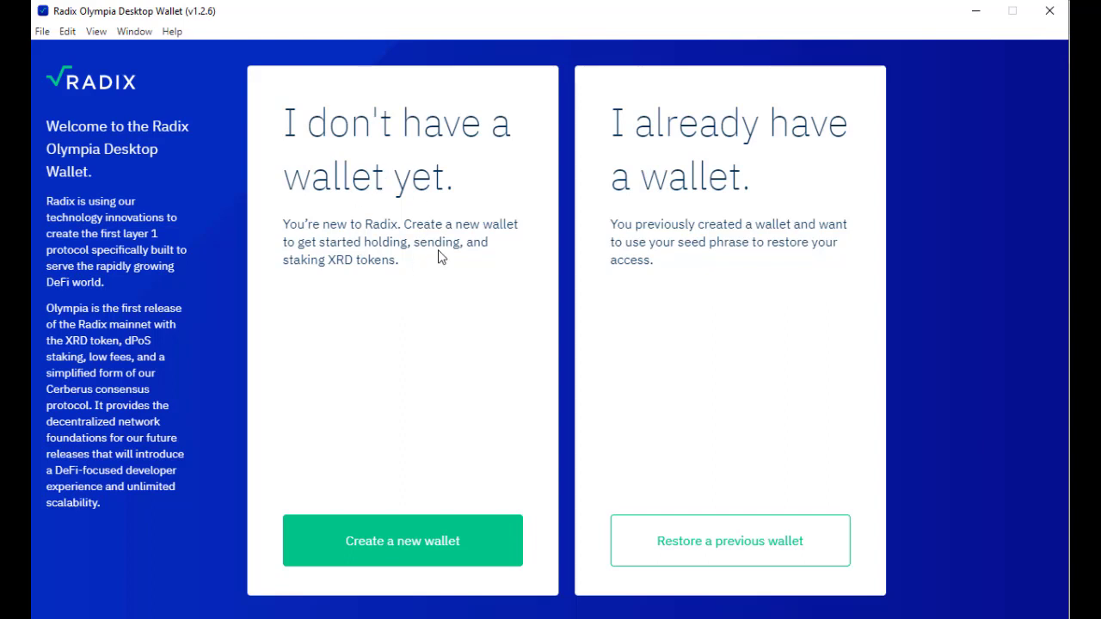
# Step: Start a new wallet and set its password, pasting it into both password fields
pyautogui.click(496, 528)
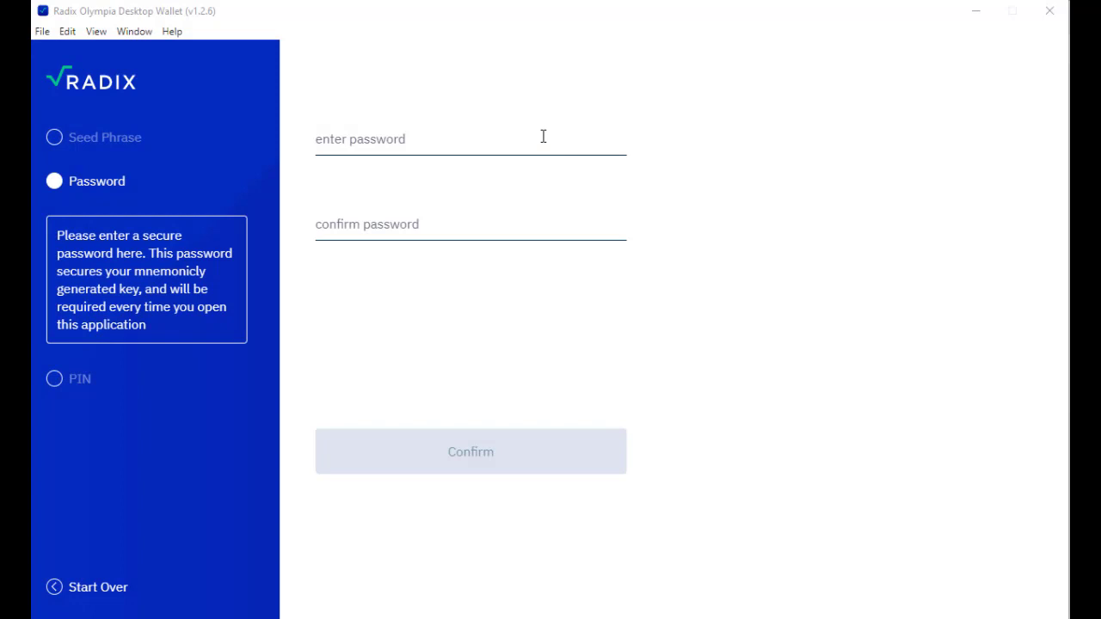
pyautogui.click(542, 136)
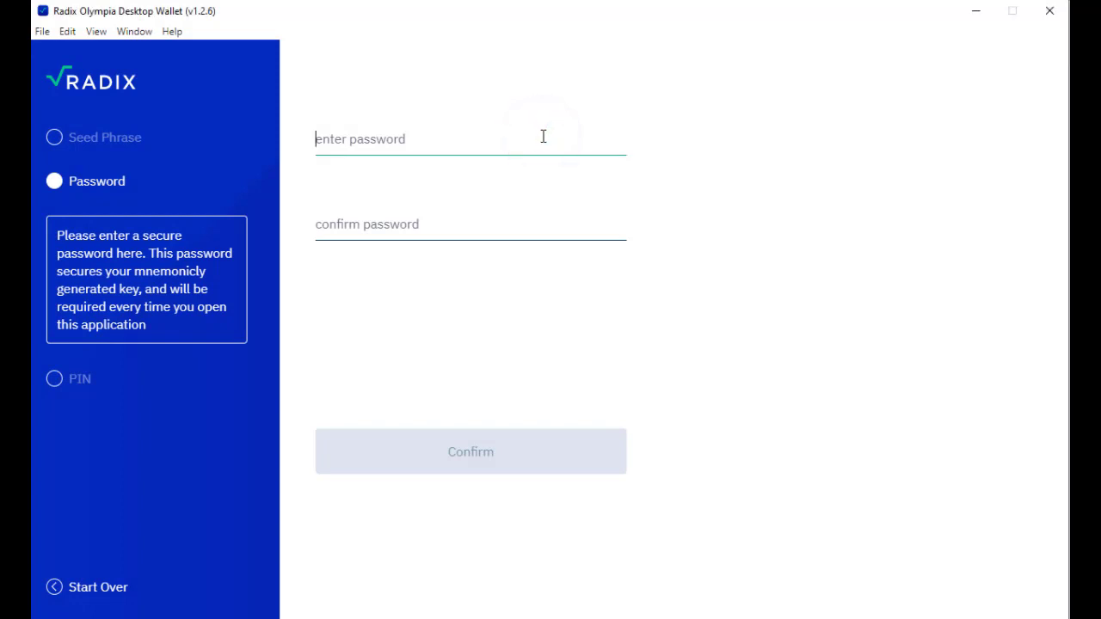
pyautogui.hotkey('ctrl', 'v')
pyautogui.click(461, 222)
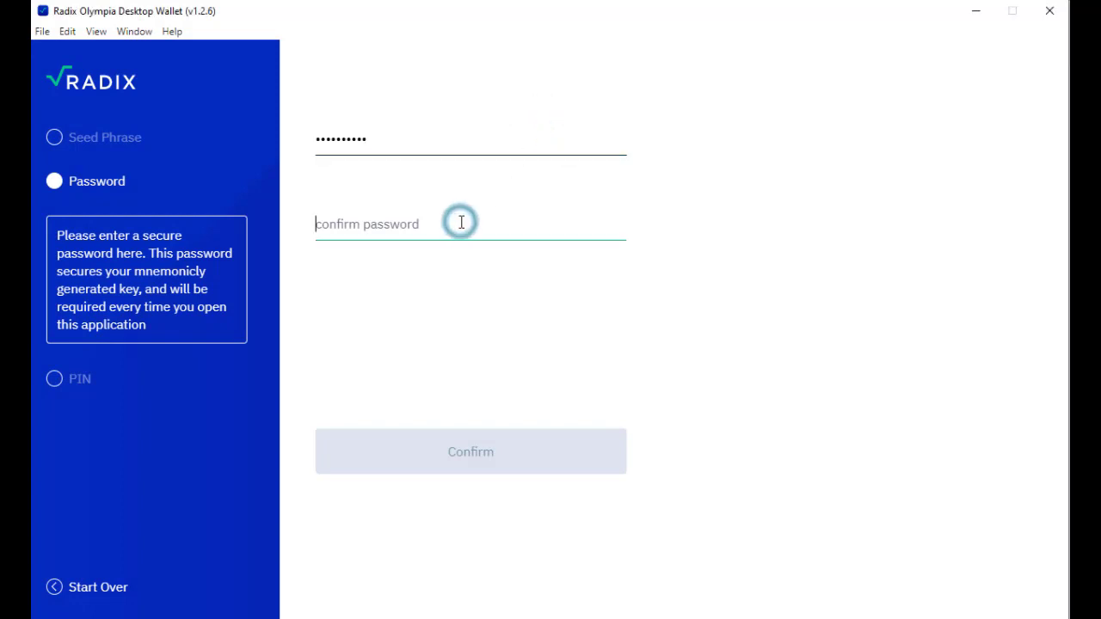
pyautogui.hotkey('ctrl', 'v')
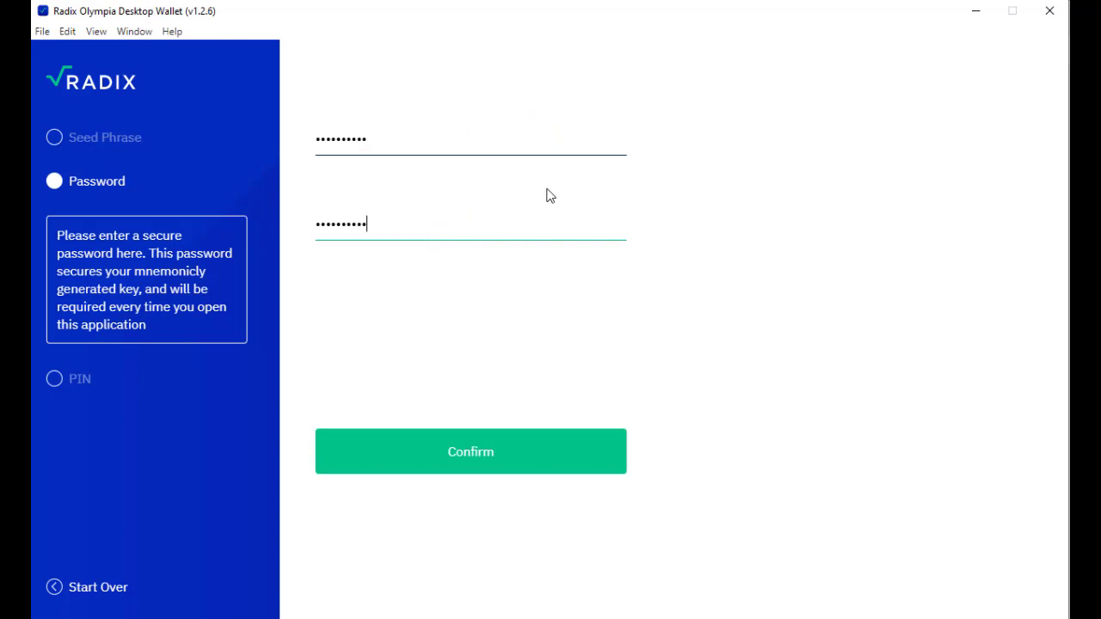
pyautogui.click(598, 461)
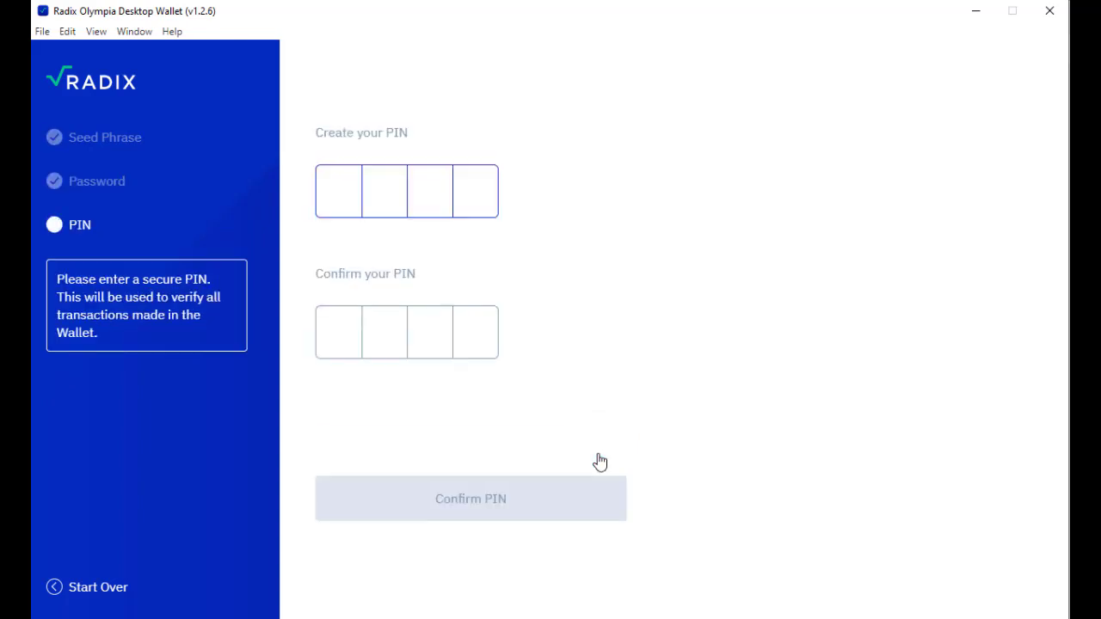
# Step: Set and confirm the wallet's four-digit PIN
pyautogui.click(341, 187)
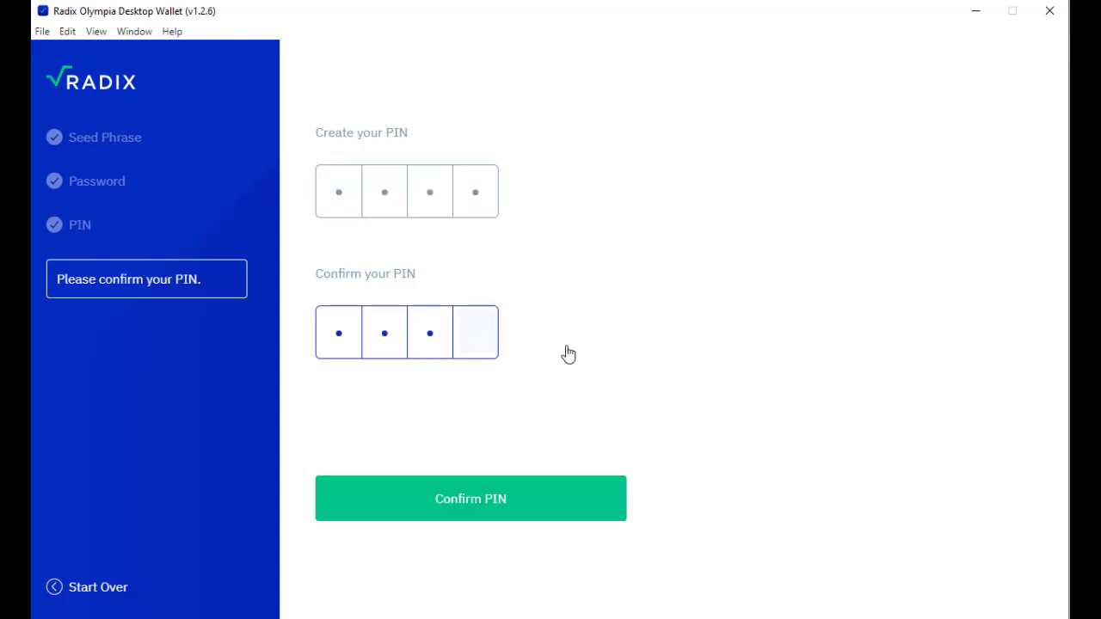
pyautogui.click(576, 511)
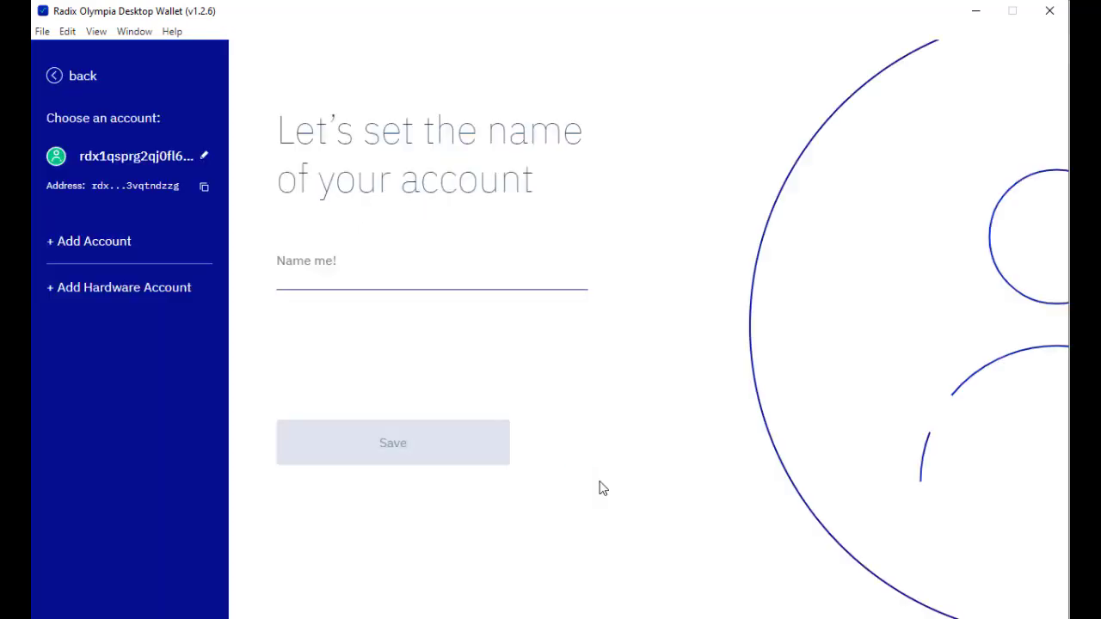
# Step: Name the first account 'Base Account' and save it
pyautogui.click(432, 263)
pyautogui.write('Base ')
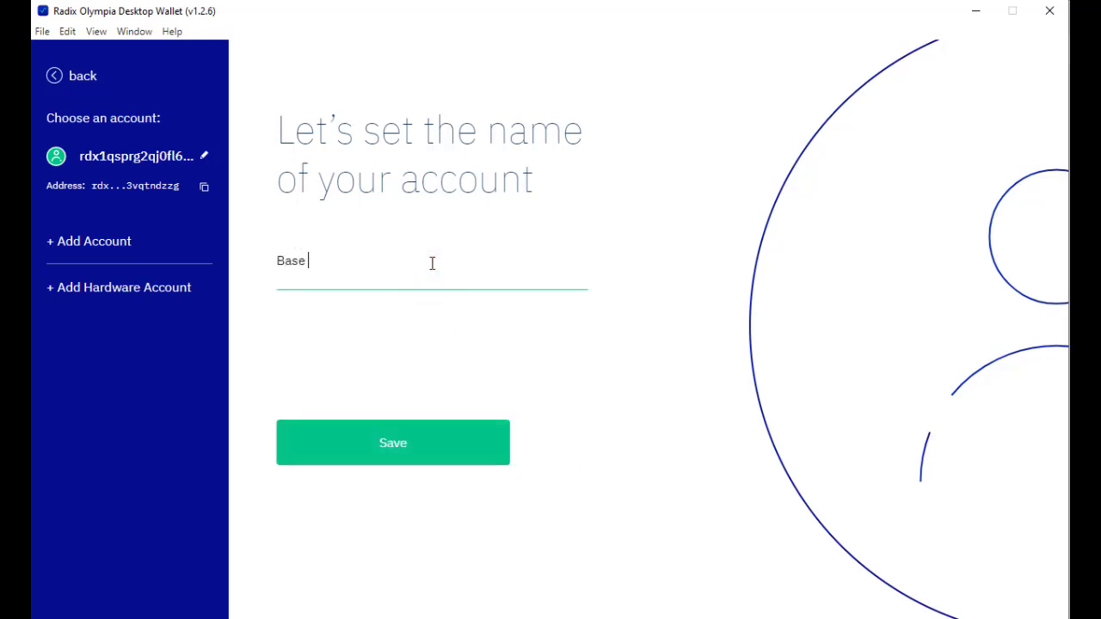
pyautogui.write('Account')
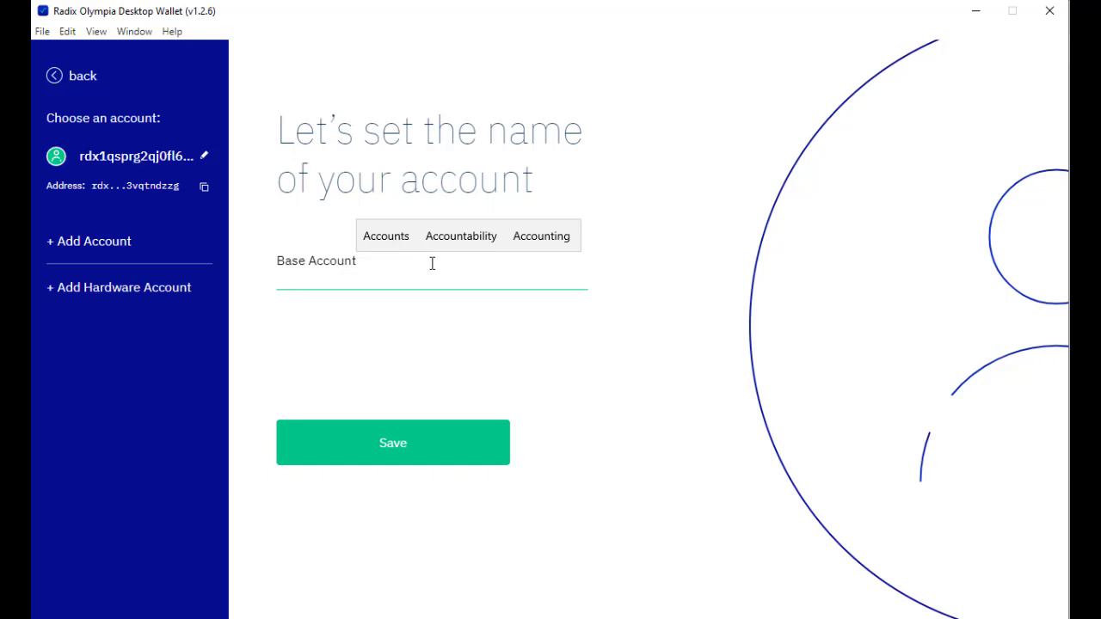
pyautogui.click(475, 329)
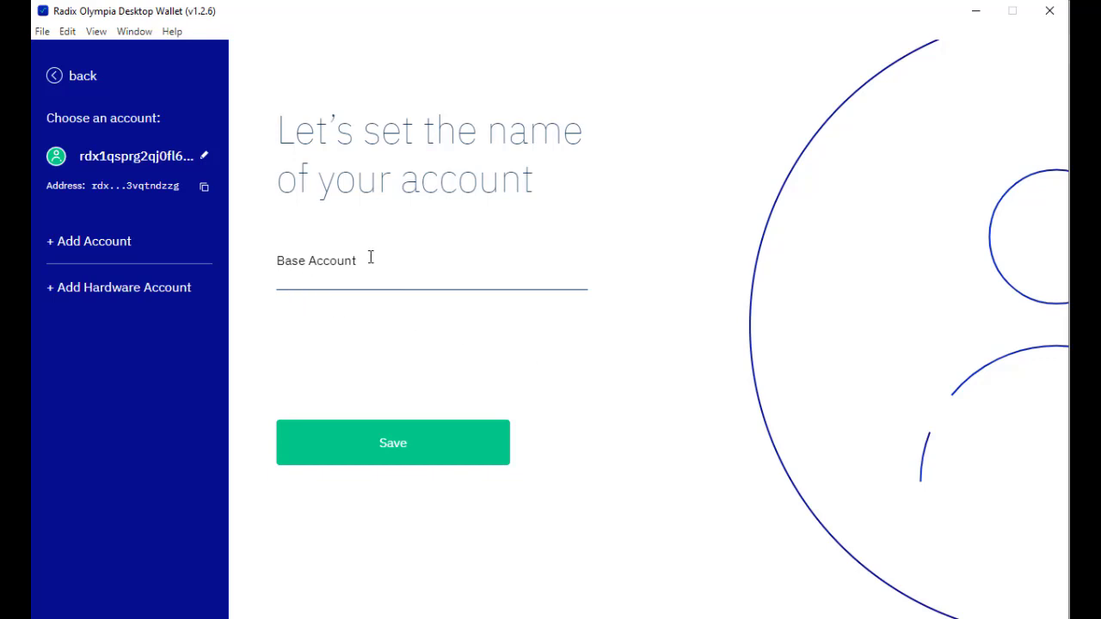
pyautogui.click(472, 454)
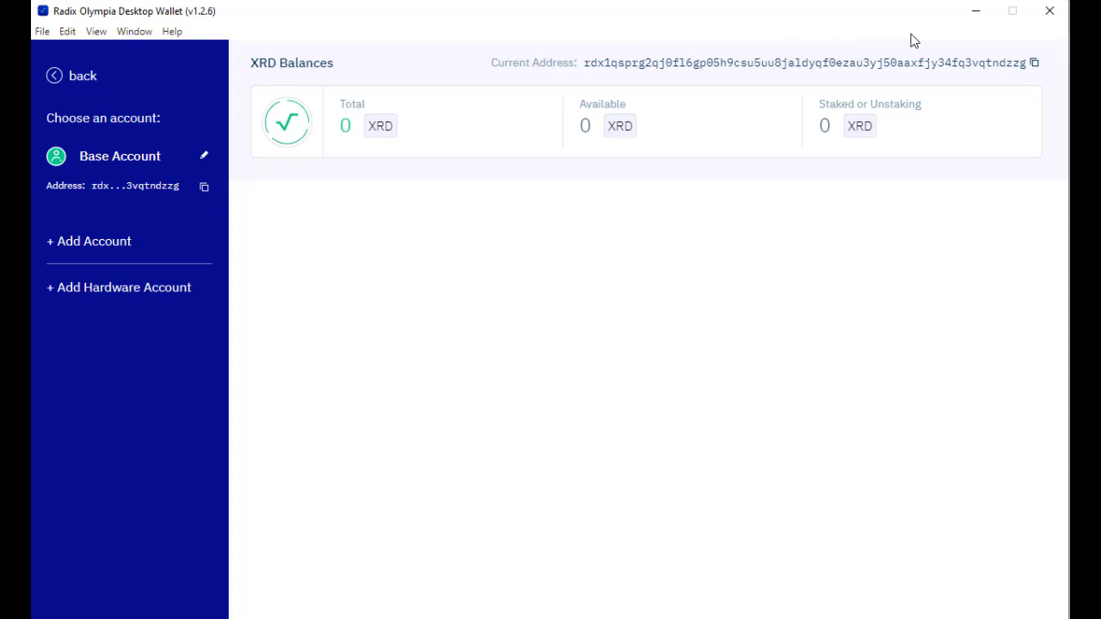
# Step: Copy Base Account's receiving address and switch to the Bitfinex trading page
pyautogui.click(1033, 65)
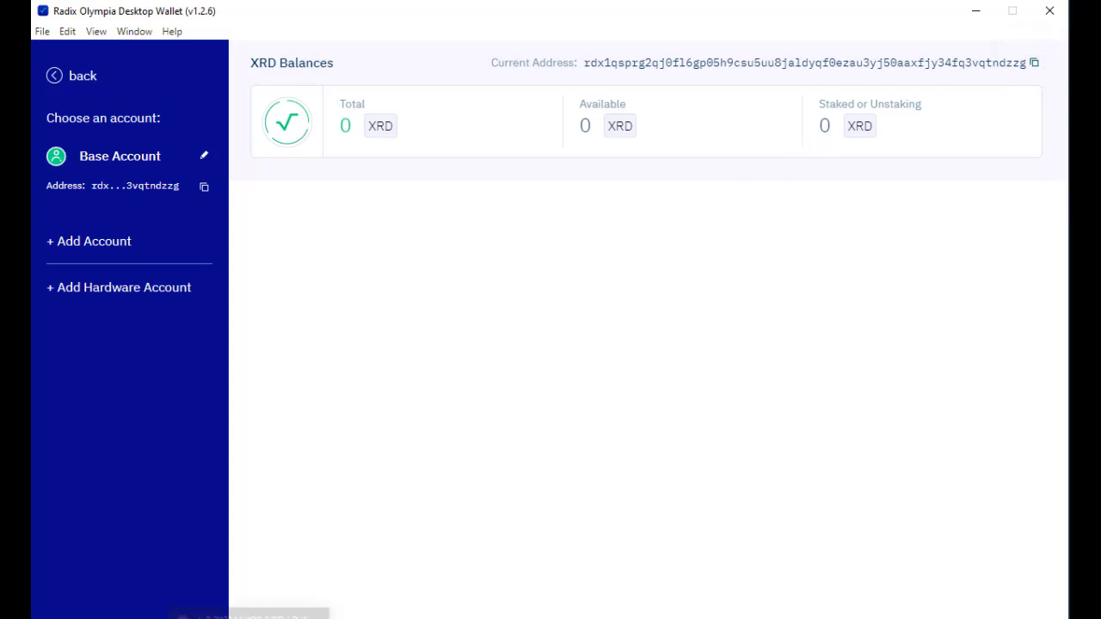
pyautogui.click(255, 613)
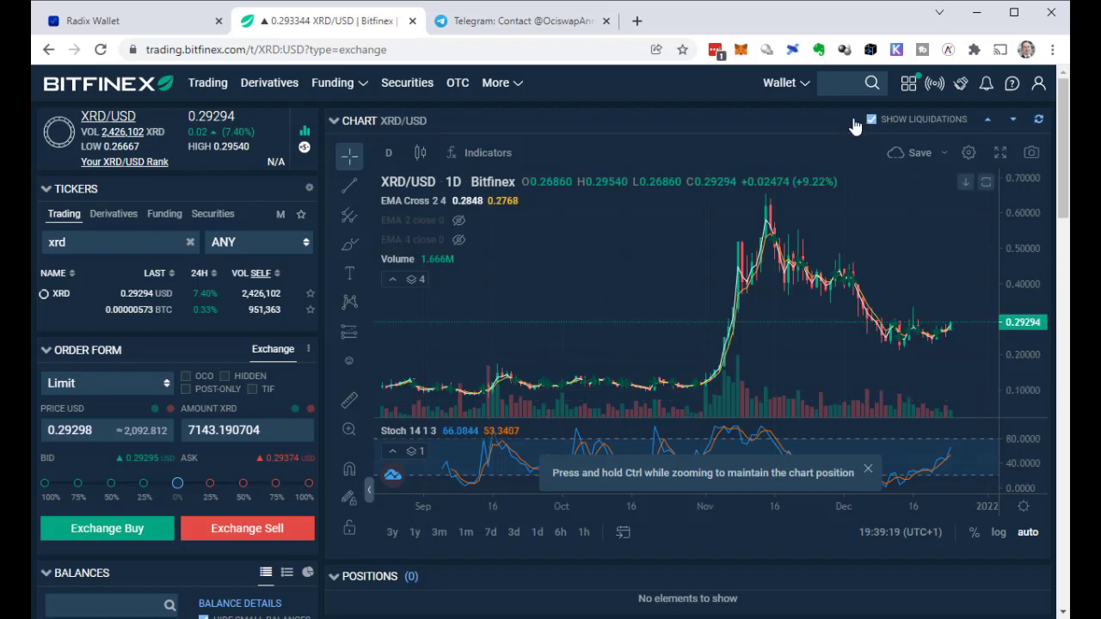
# Step: Open Bitfinex's withdrawal page and pick RADIX from the cryptocurrency list
pyautogui.moveTo(805, 93)
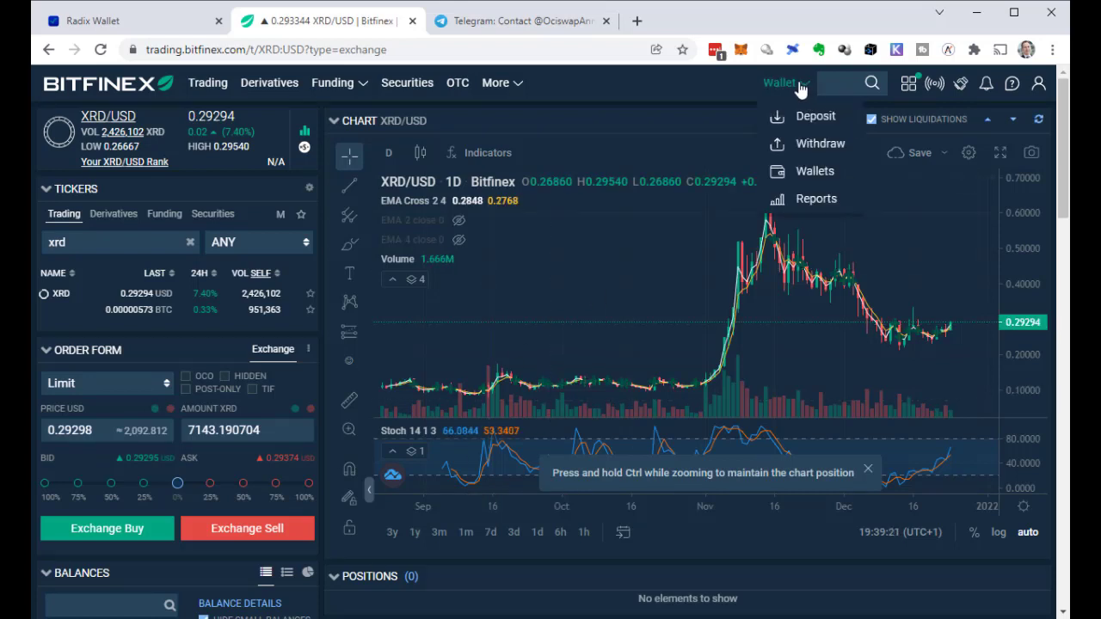
pyautogui.click(824, 146)
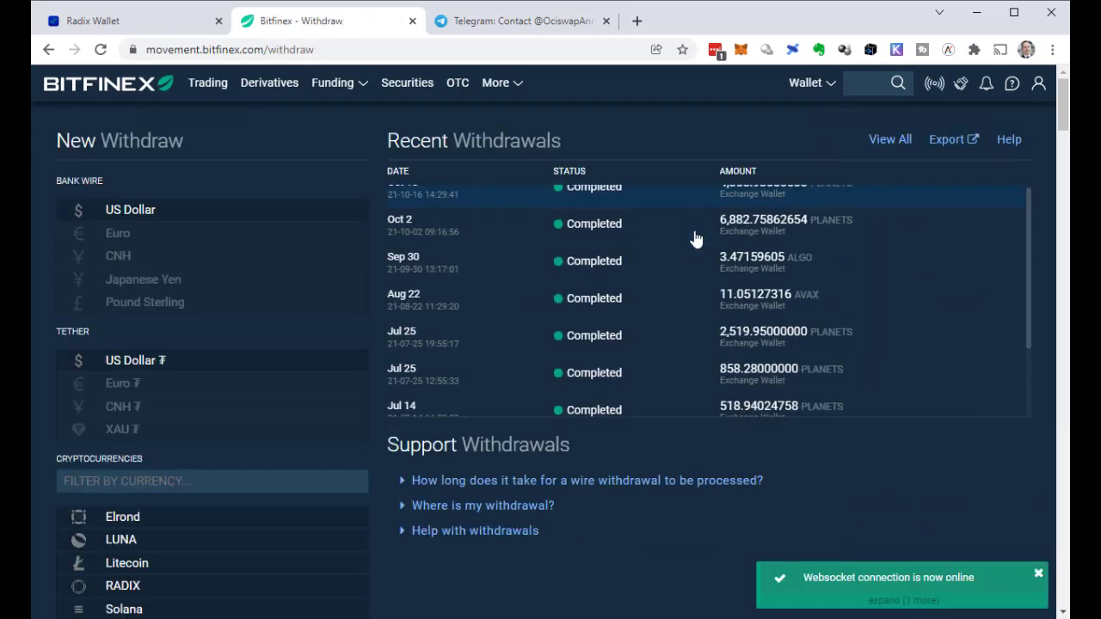
pyautogui.scroll(-1, 695, 238)
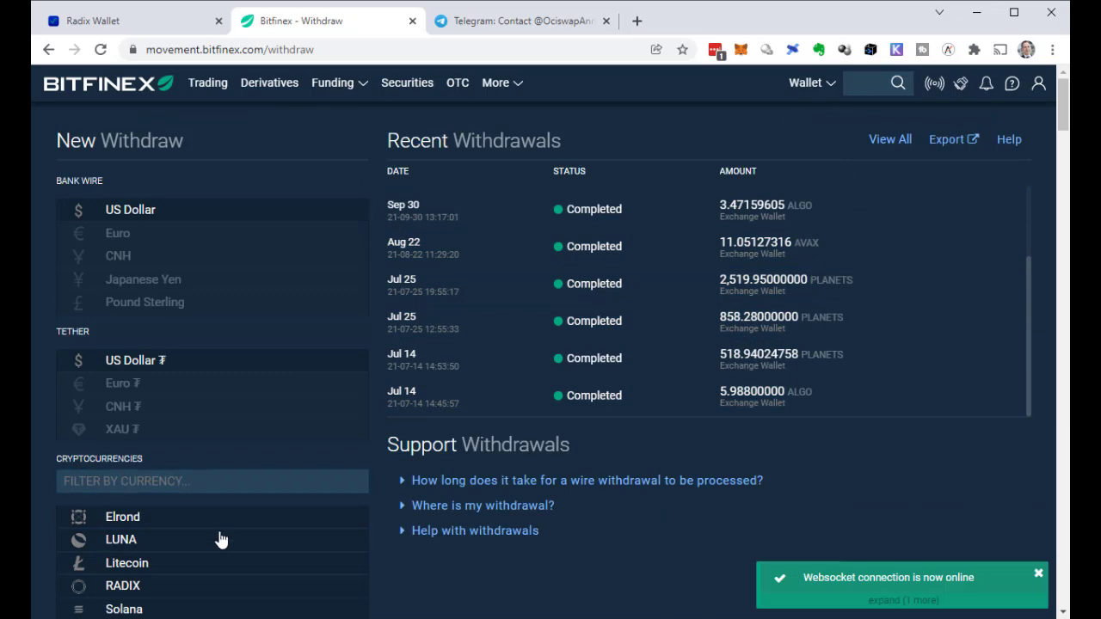
pyautogui.scroll(-1, 222, 541)
pyautogui.scroll(-1, 221, 542)
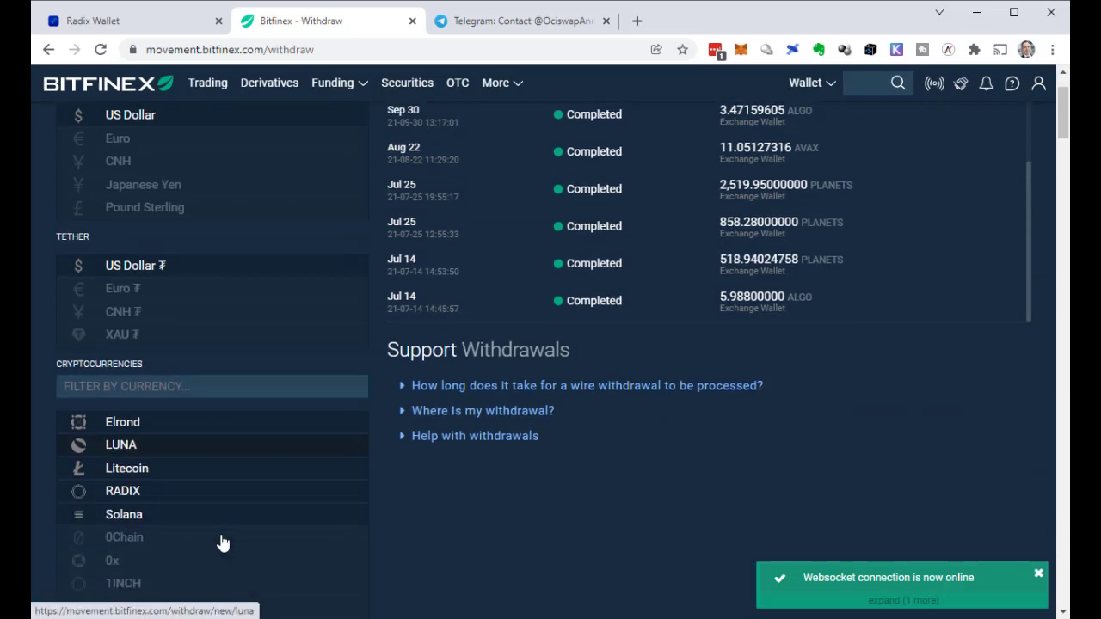
pyautogui.click(133, 495)
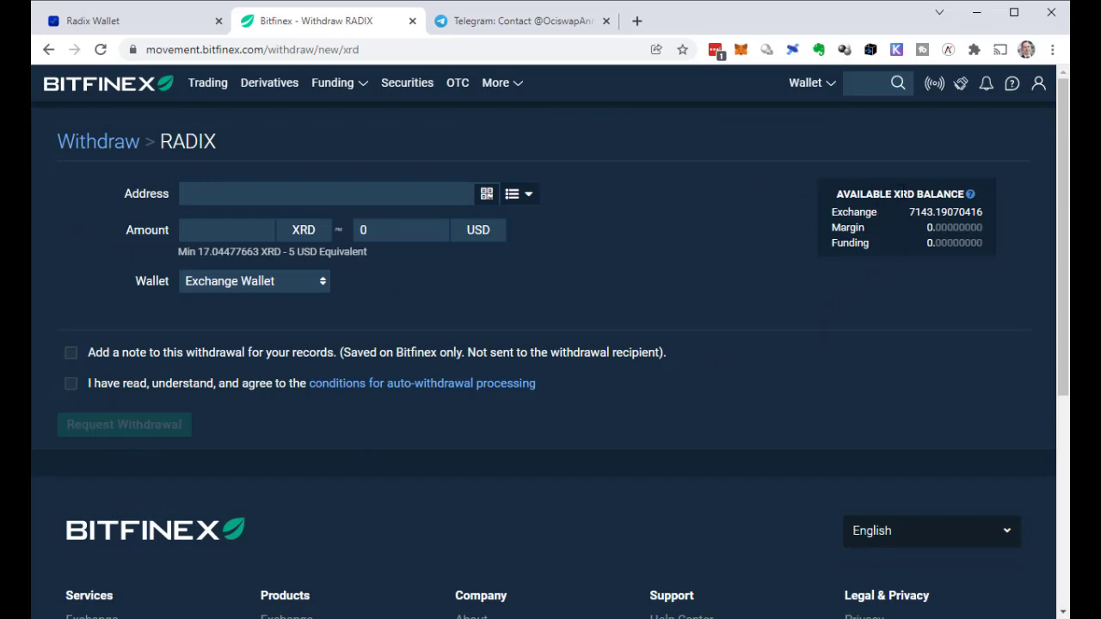
# Step: Request a withdrawal of the full 7143.19070416 XRD to the pasted Base Account address
pyautogui.click(920, 221)
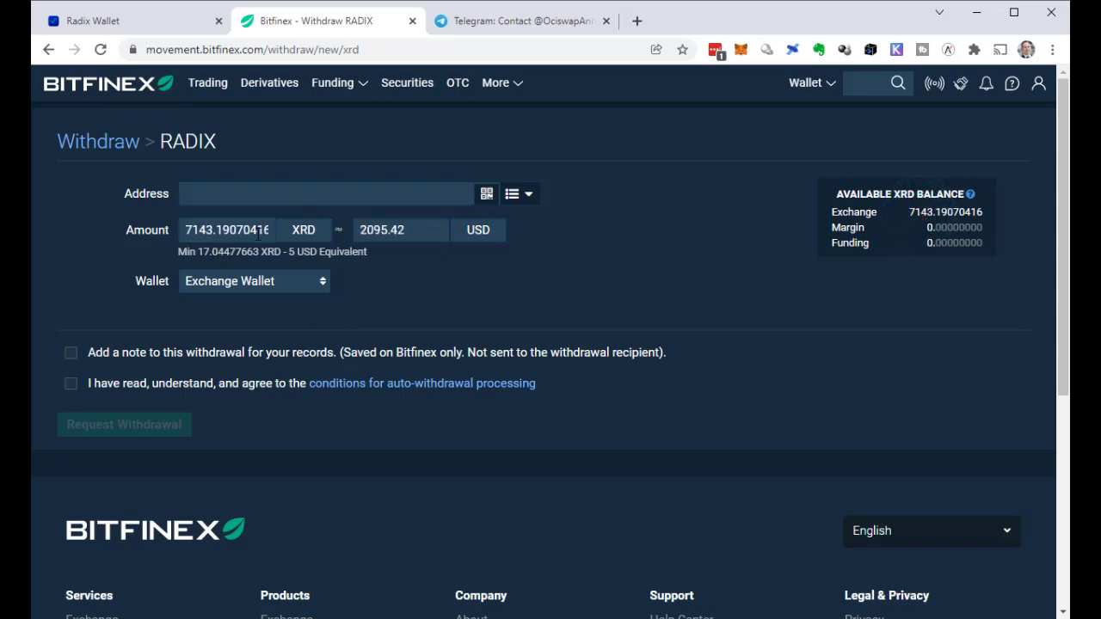
pyautogui.click(297, 198)
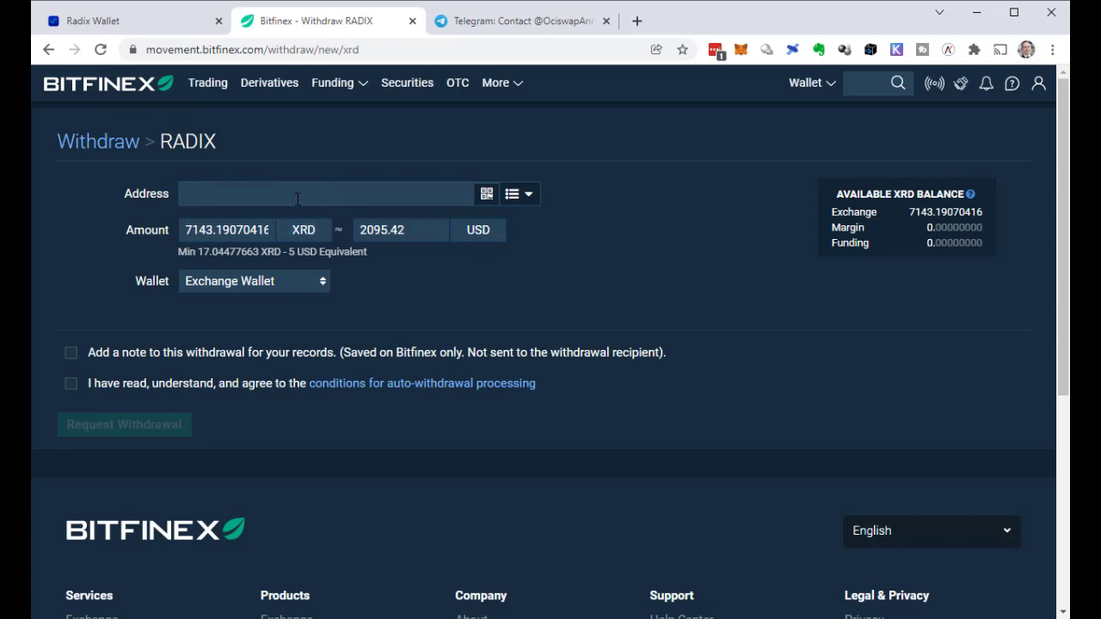
pyautogui.hotkey('ctrl', 'v')
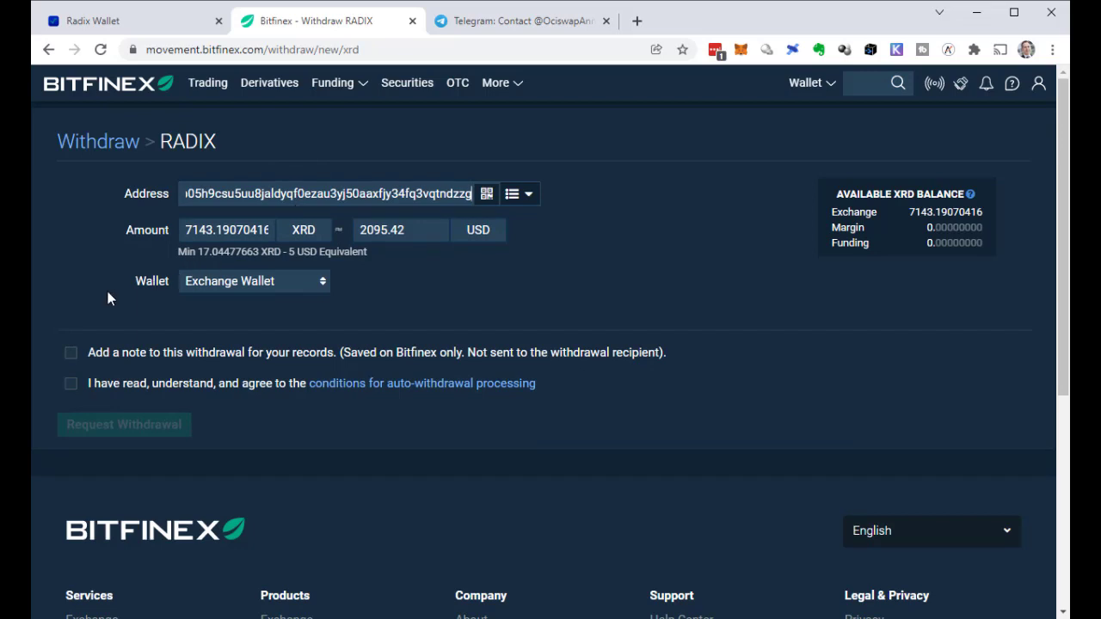
pyautogui.click(71, 387)
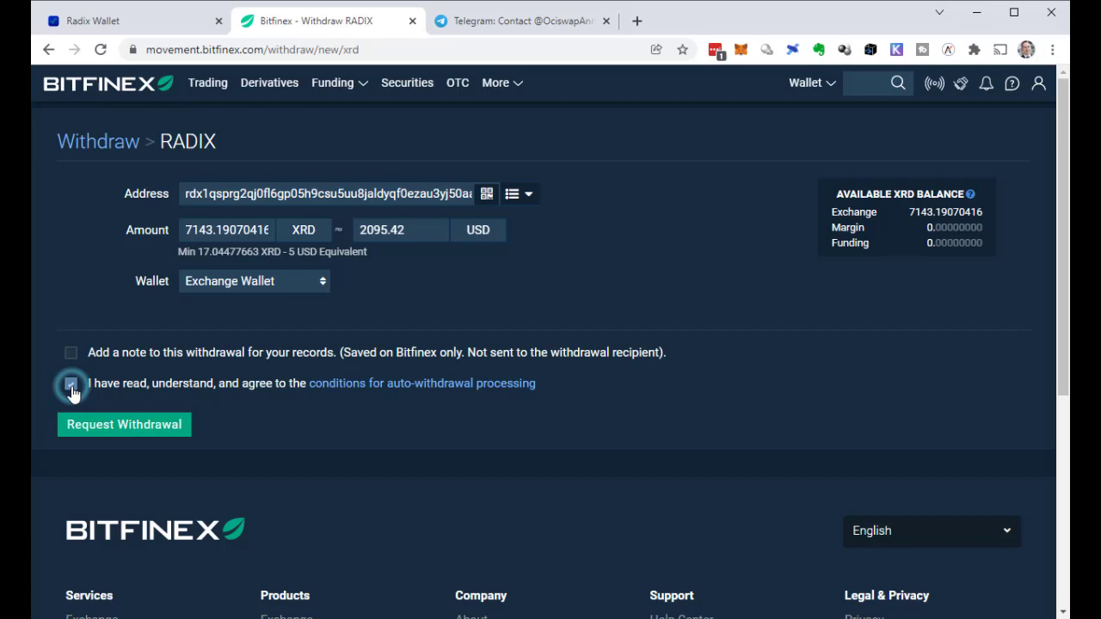
pyautogui.click(183, 435)
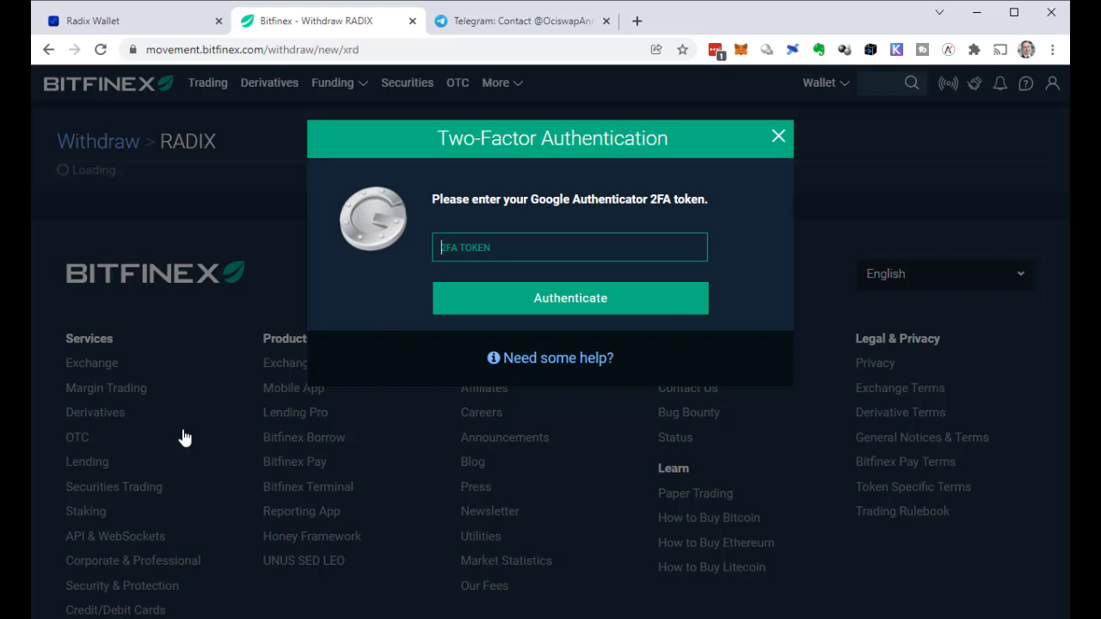
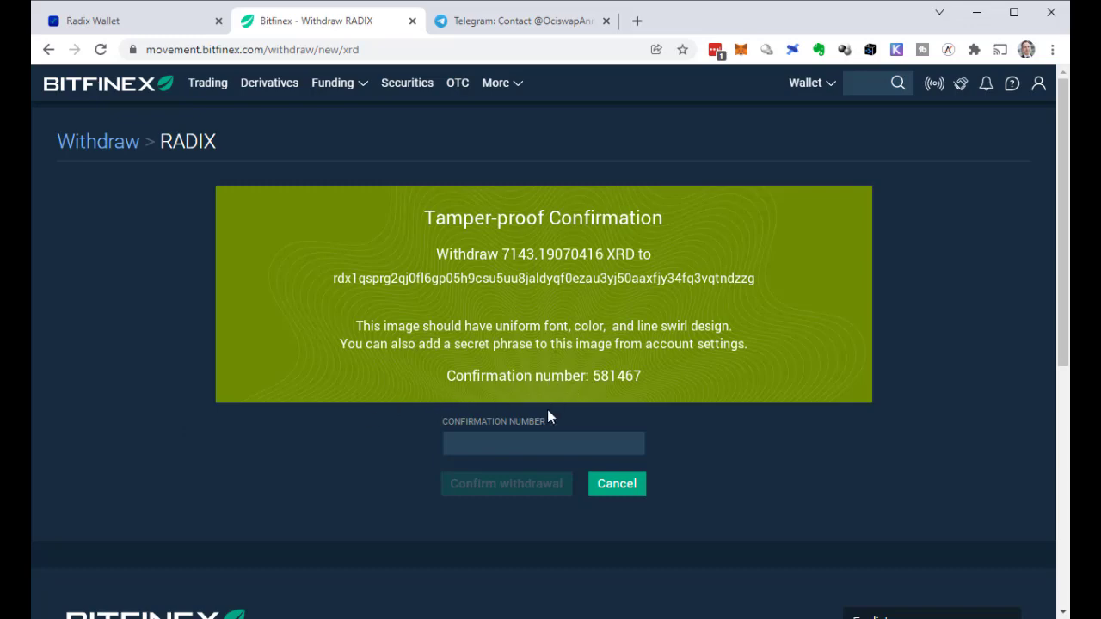
# Step: Enter the authenticator token and confirmation number to confirm the 7143.19070416 XRD withdrawal
pyautogui.click(533, 437)
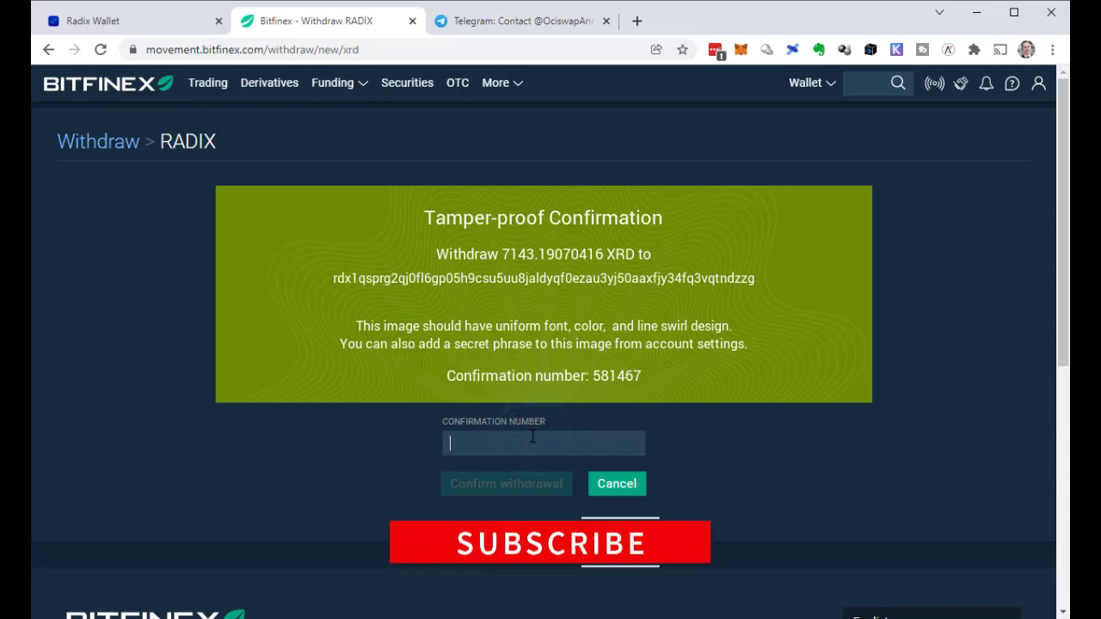
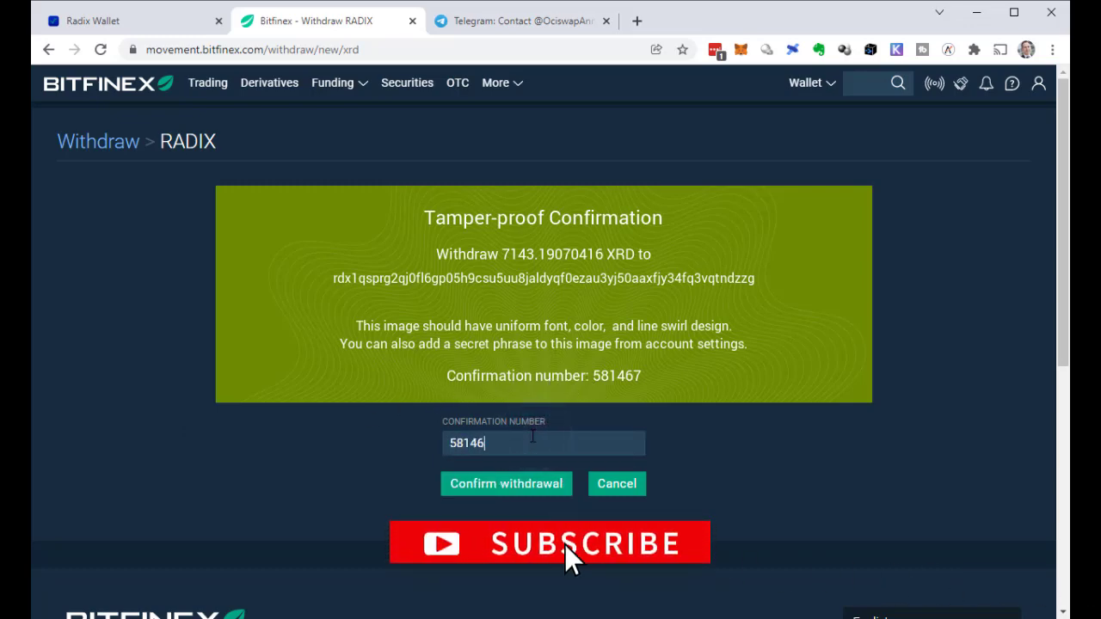
pyautogui.click(535, 486)
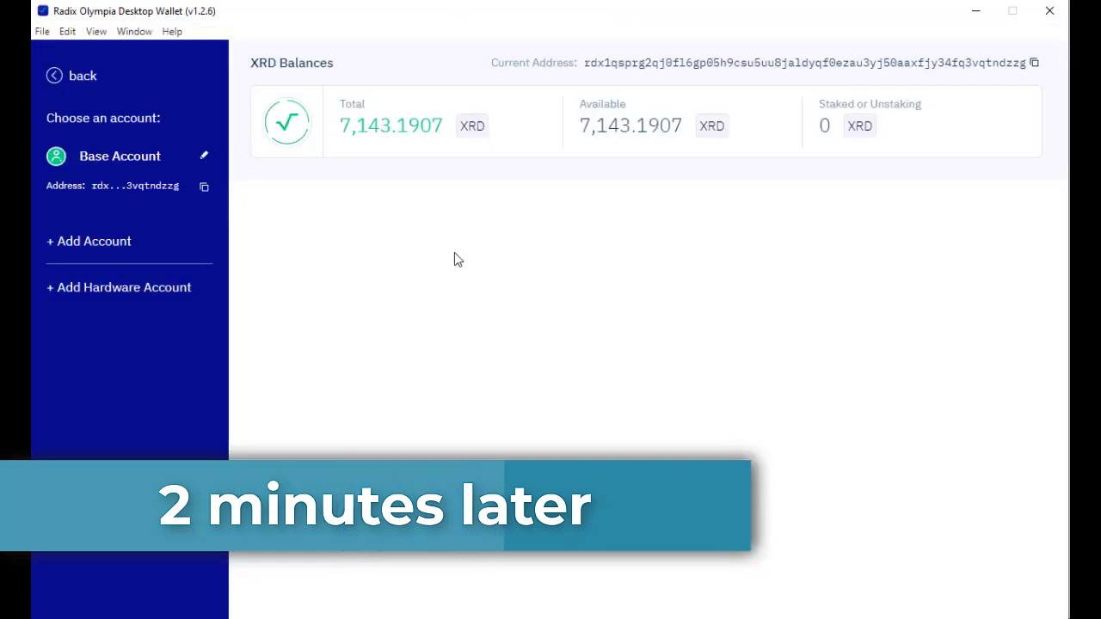
# Step: Check Base Account's total balance of 7,143.19070416 XRD in the wallet
pyautogui.moveTo(344, 131)
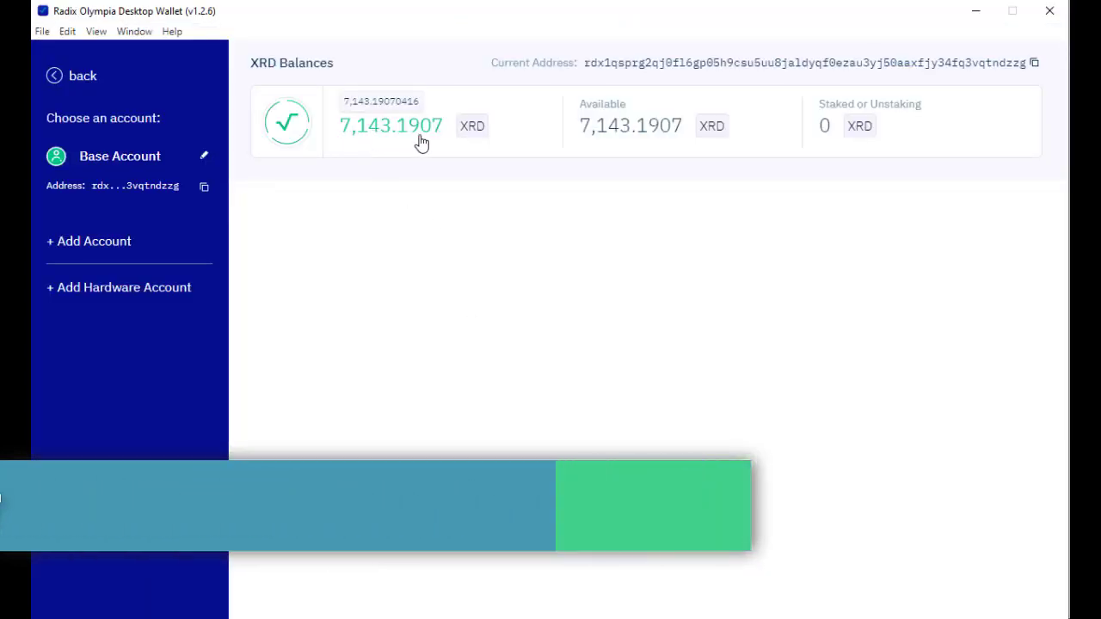